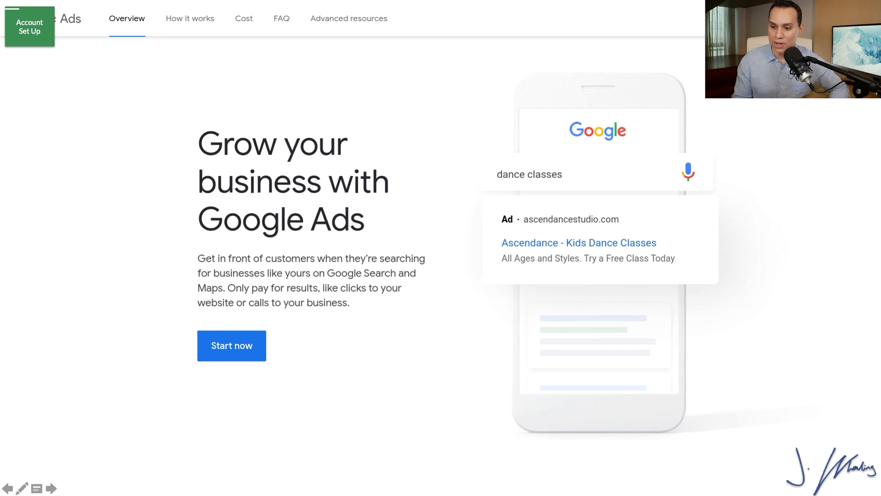
- Sign in to Google Ads with the Google account and create an advertiser account without a campaign
left_click(828, 30)
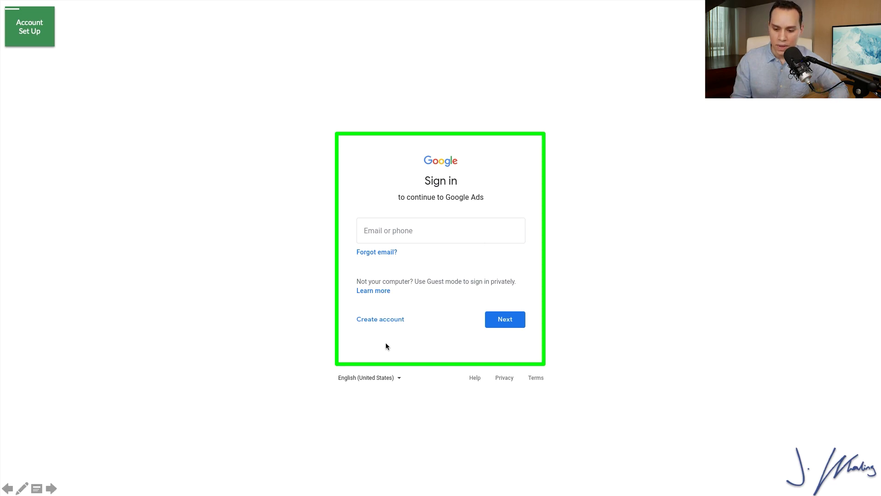
left_click(514, 320)
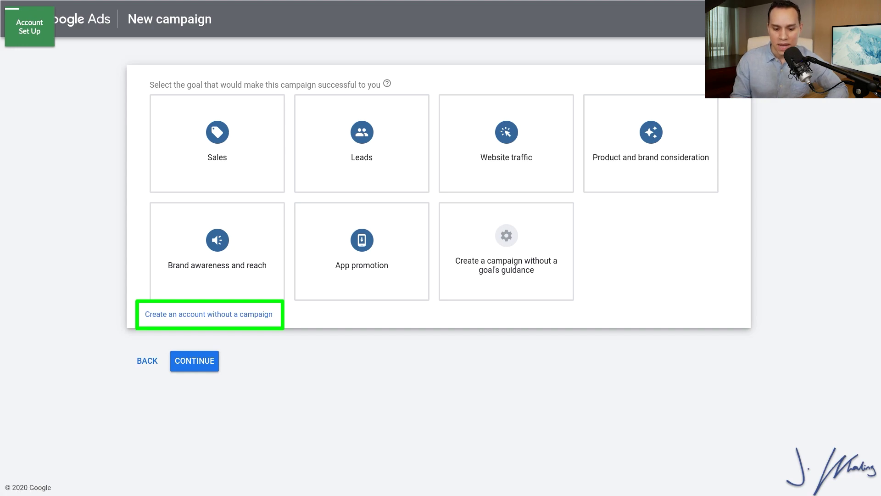
left_click(265, 316)
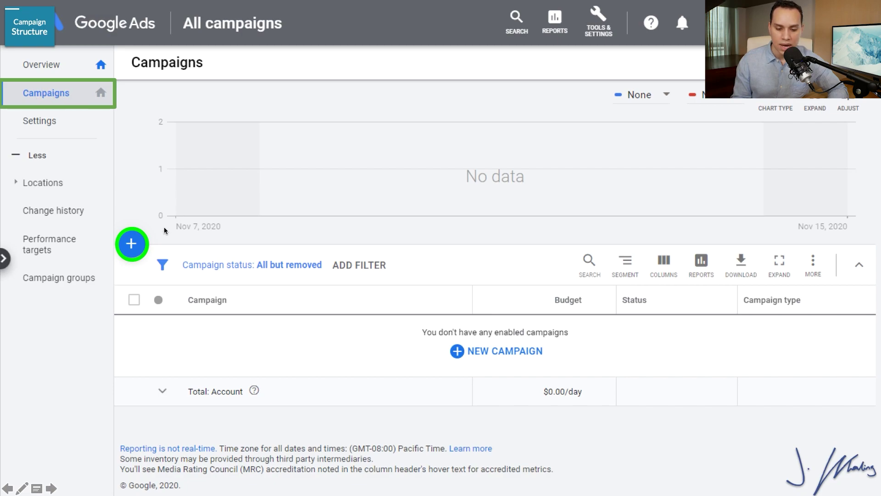
- Start a new Search campaign without a goal's guidance, with website visits as the desired result
left_click(132, 245)
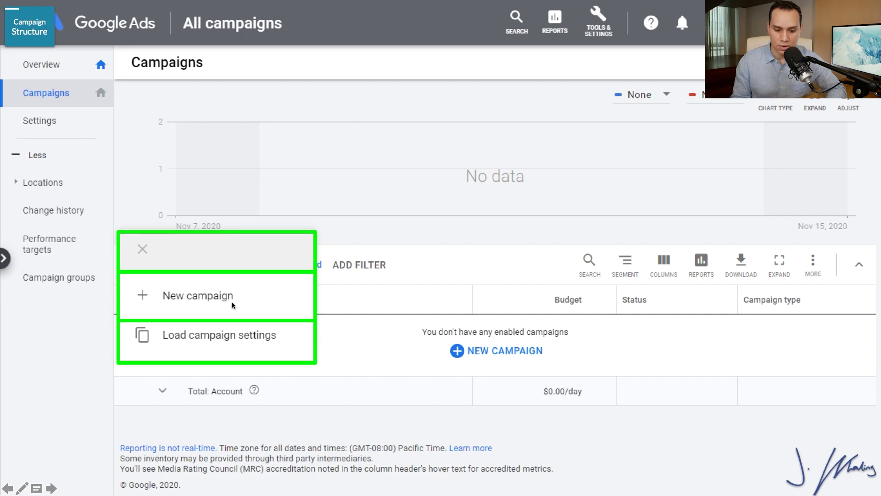
left_click(217, 297)
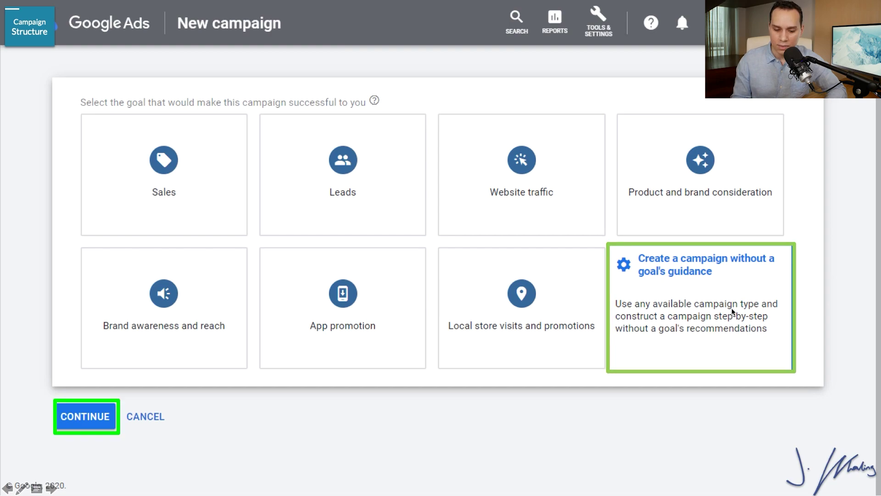
left_click(91, 412)
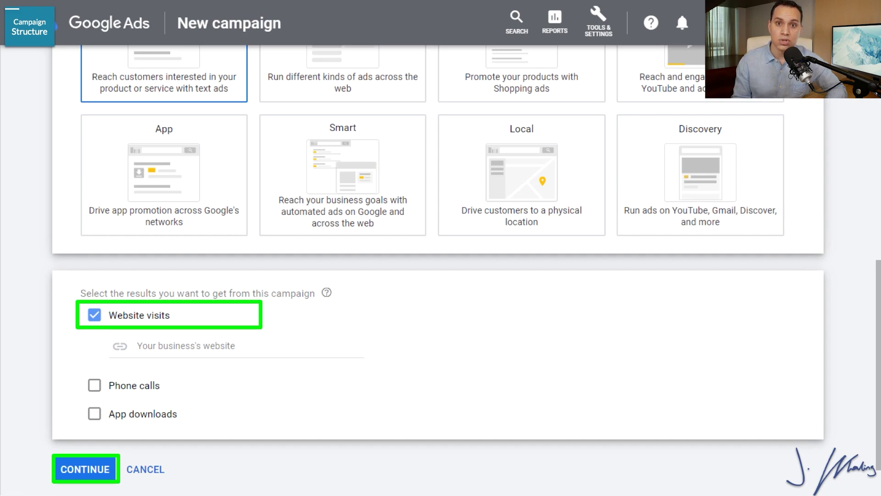
left_click(108, 467)
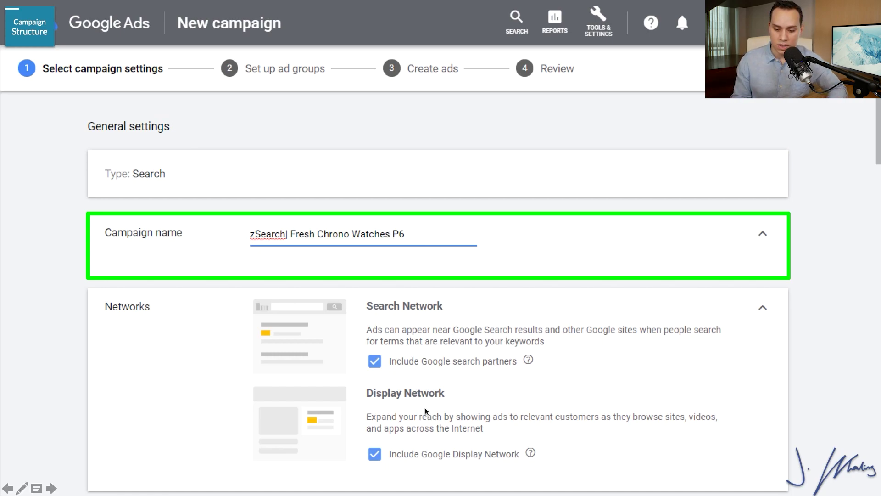
- Exclude the Google Display Network from the campaign's networks, leaving Google search partners included
left_click(375, 454)
scroll(375, 453, "down", 2)
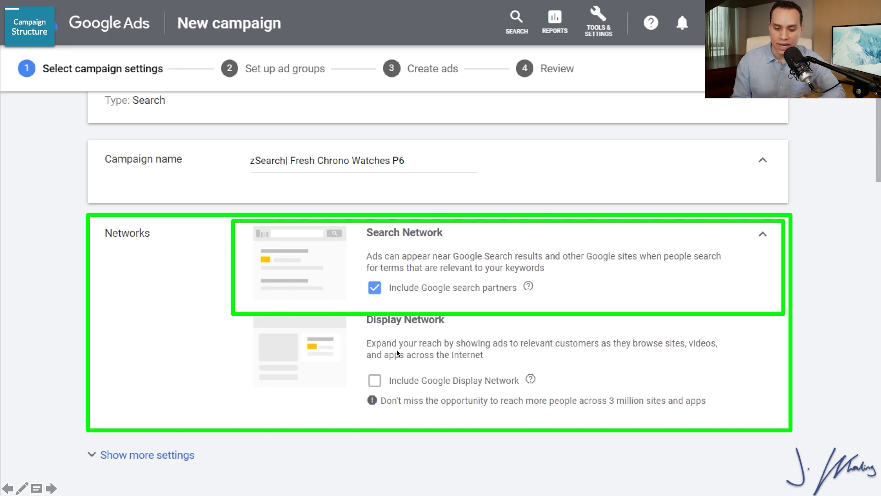
- Schedule the campaign to start on Oct 14, 2021 and end on Oct 28, 2021
left_click(177, 456)
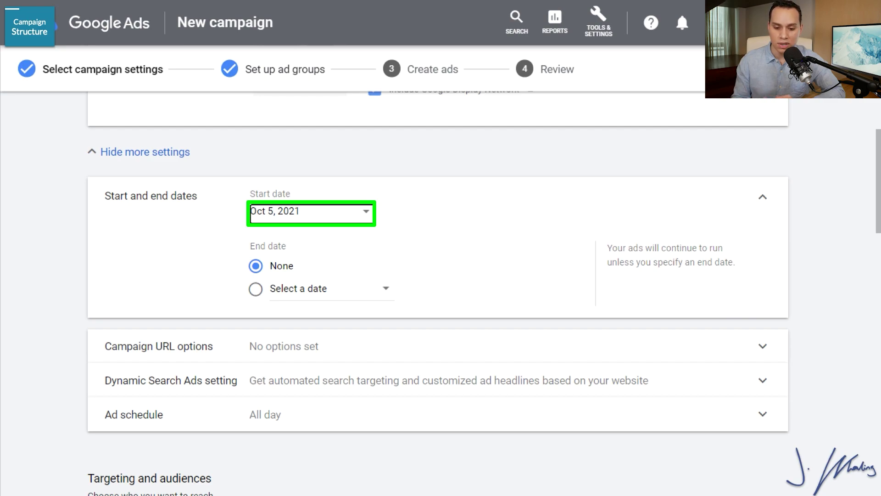
left_click(362, 211)
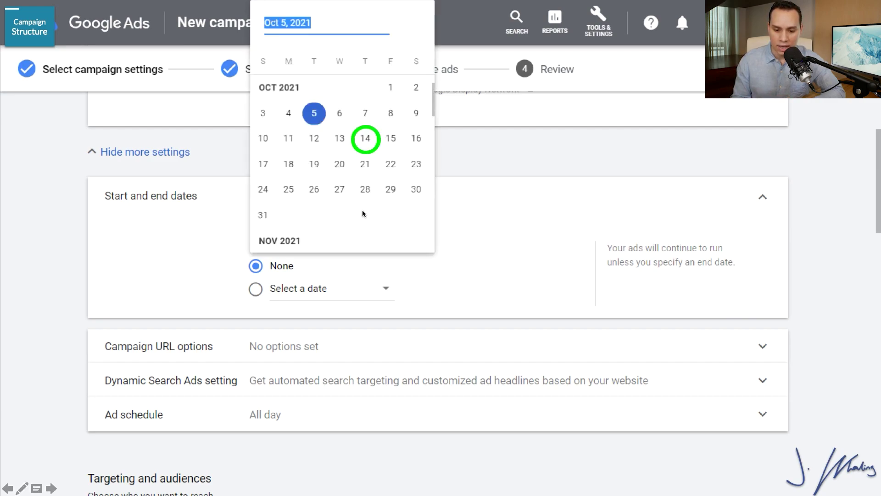
left_click(366, 139)
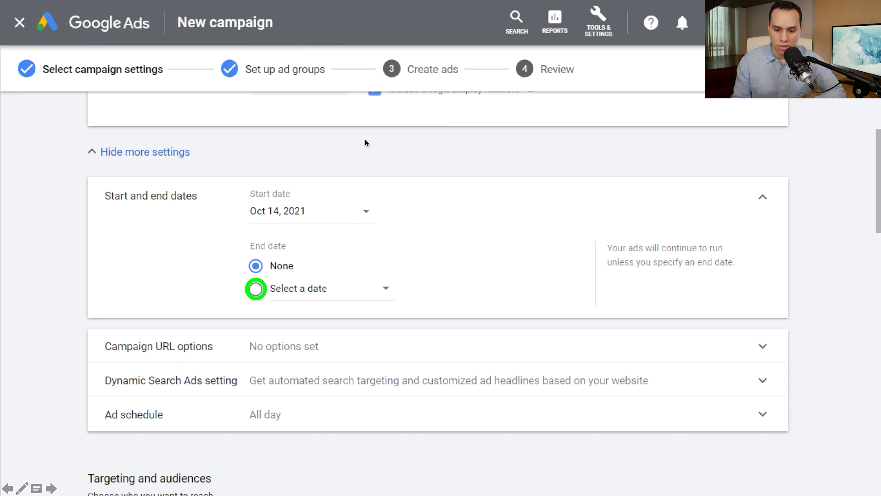
left_click(255, 289)
left_click(310, 288)
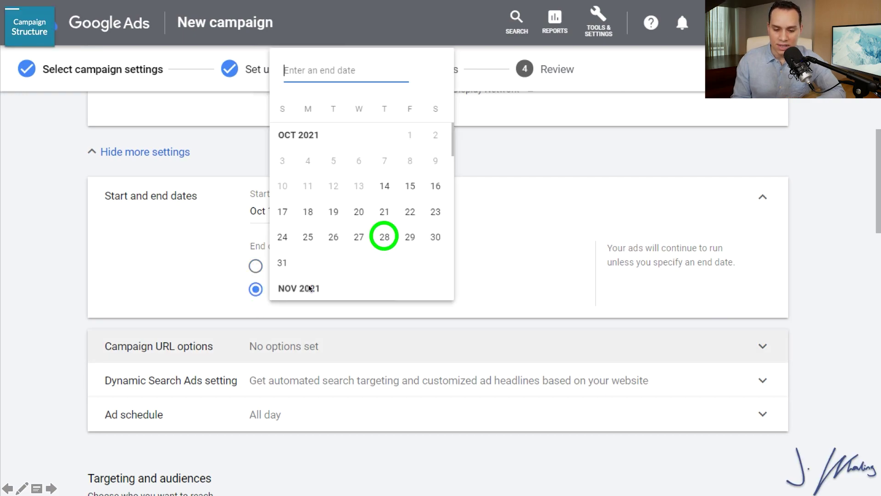
left_click(386, 237)
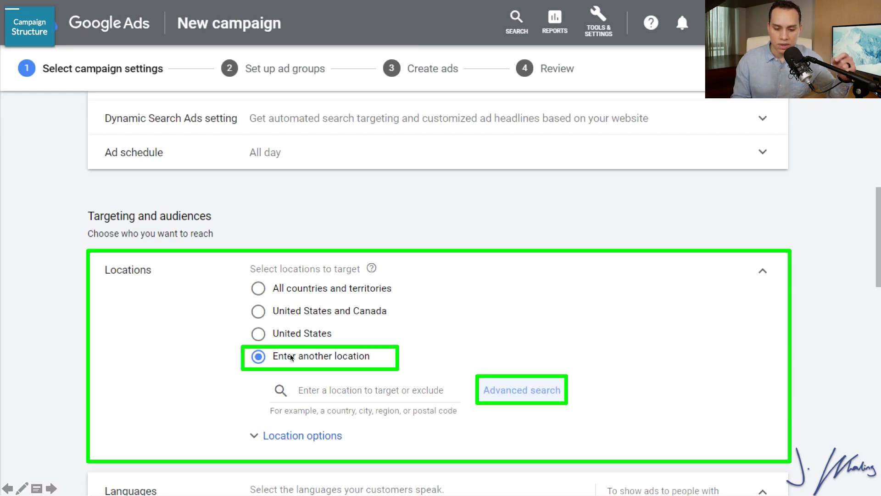
- Use advanced location search to add the 50 US states in bulk as targeted locations and save them
left_click(520, 393)
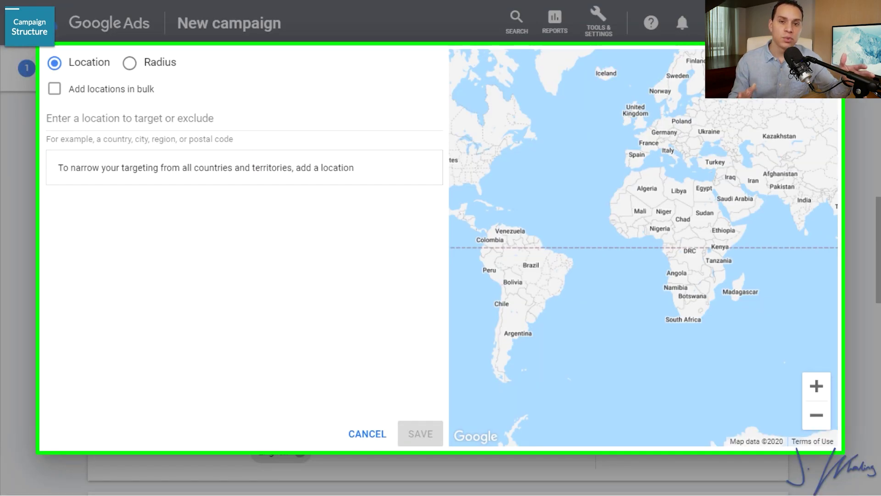
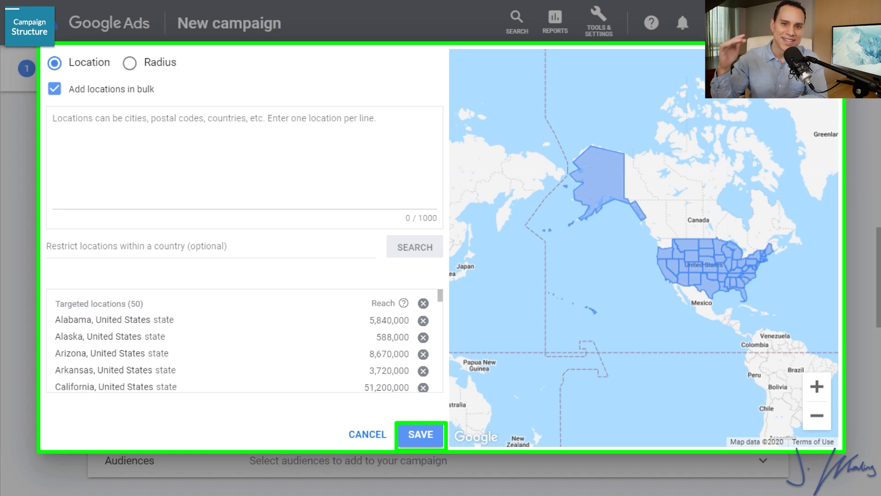
left_click(428, 436)
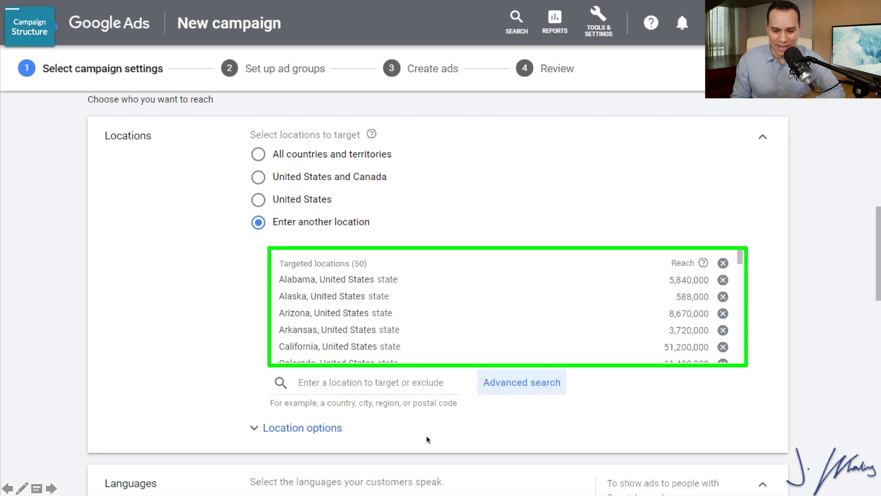
left_click(550, 330)
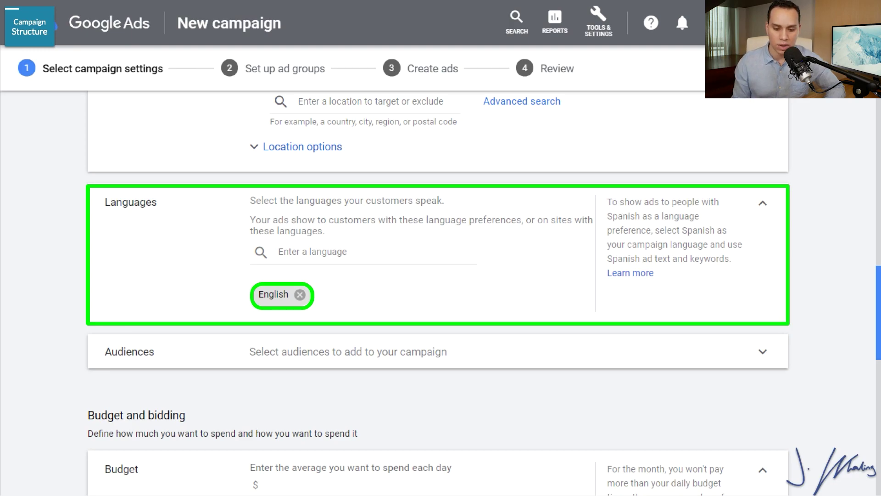
- Set the average daily budget to $20 and select Manual CPC directly as the bid strategy
scroll(439, 275, "down", 3)
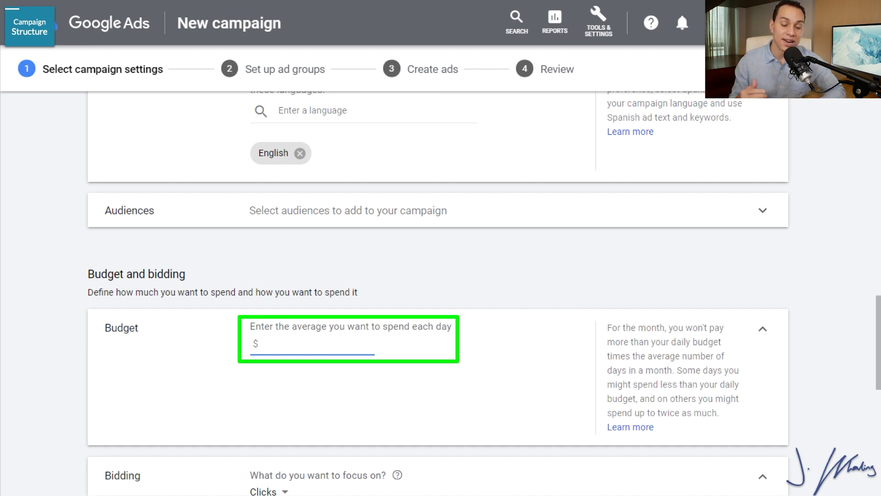
type("20")
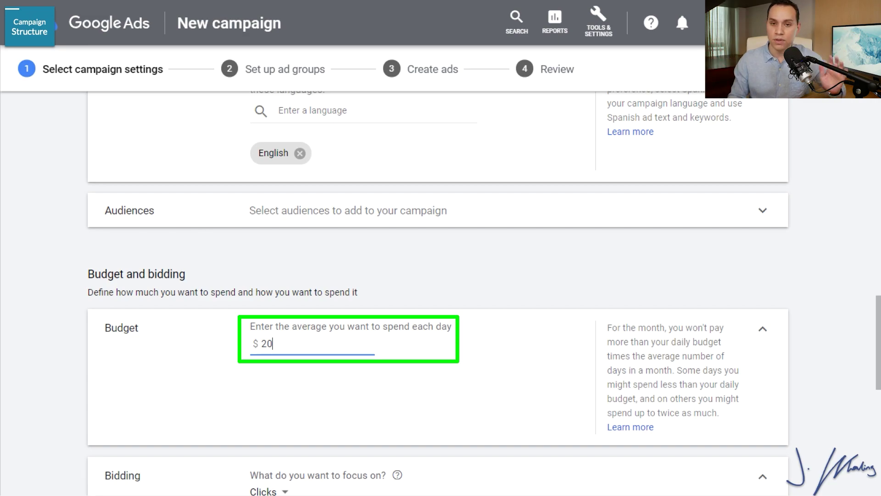
scroll(436, 294, "down", 6)
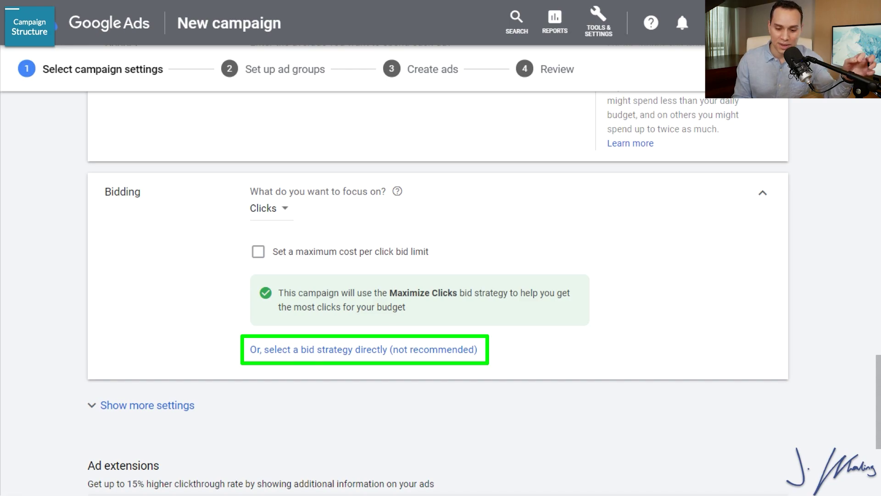
left_click(357, 349)
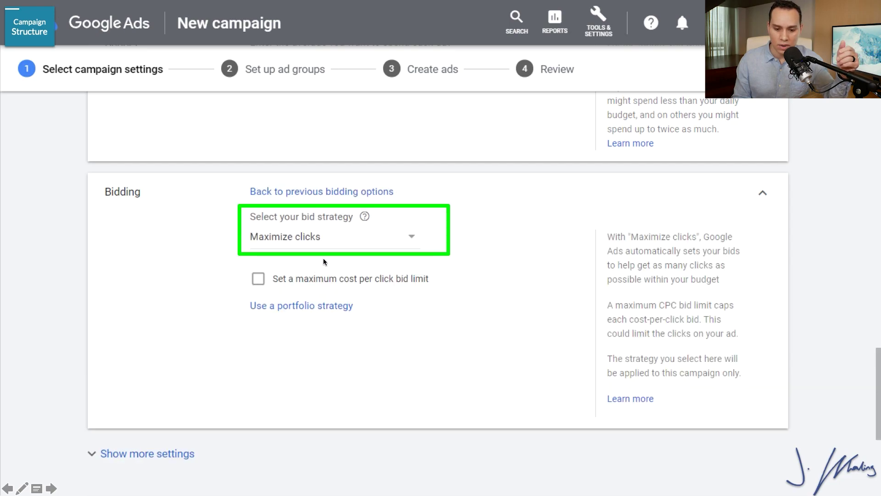
left_click(316, 240)
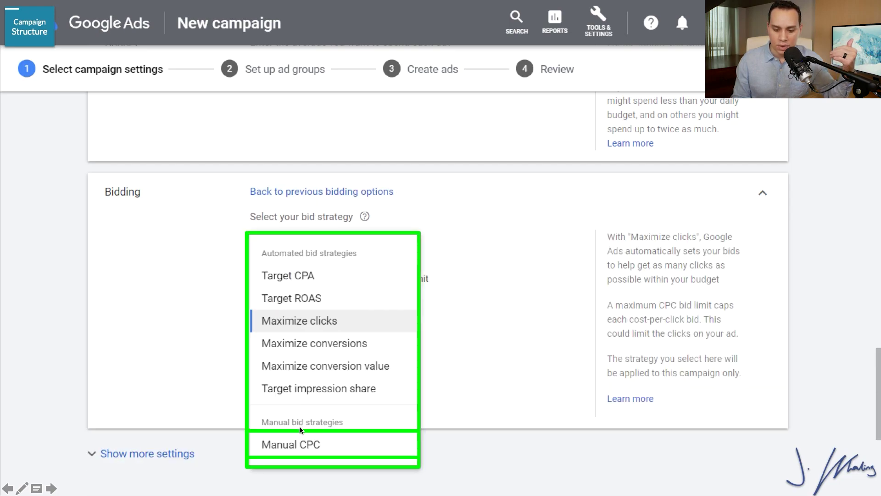
left_click(325, 444)
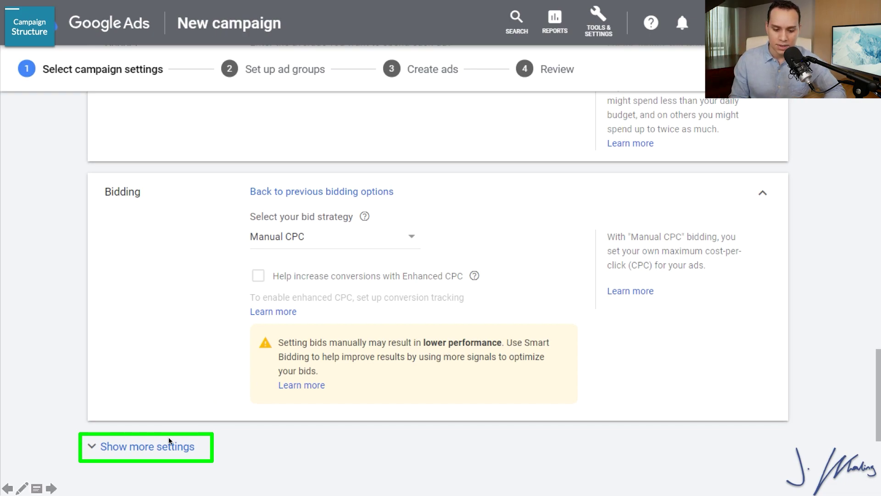
- Set the campaign's ad rotation to "Do not optimize: Rotate ads indefinitely"
left_click(194, 445)
scroll(193, 440, "down", 6)
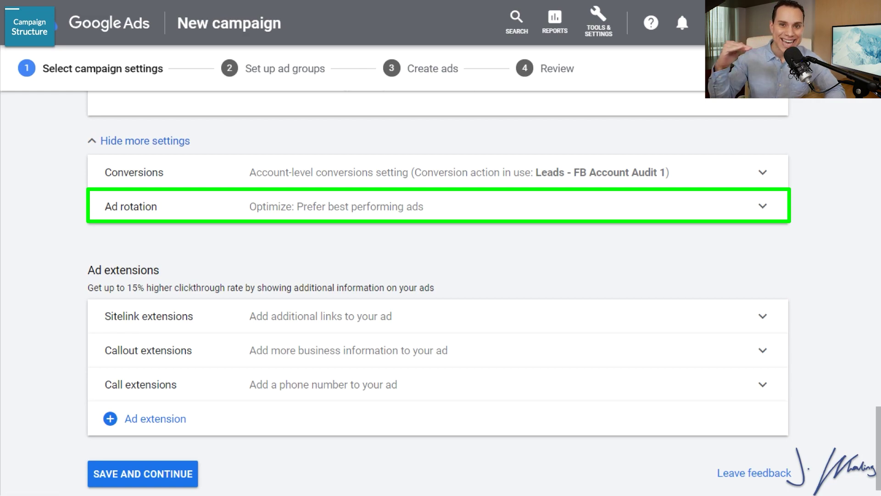
left_click(298, 205)
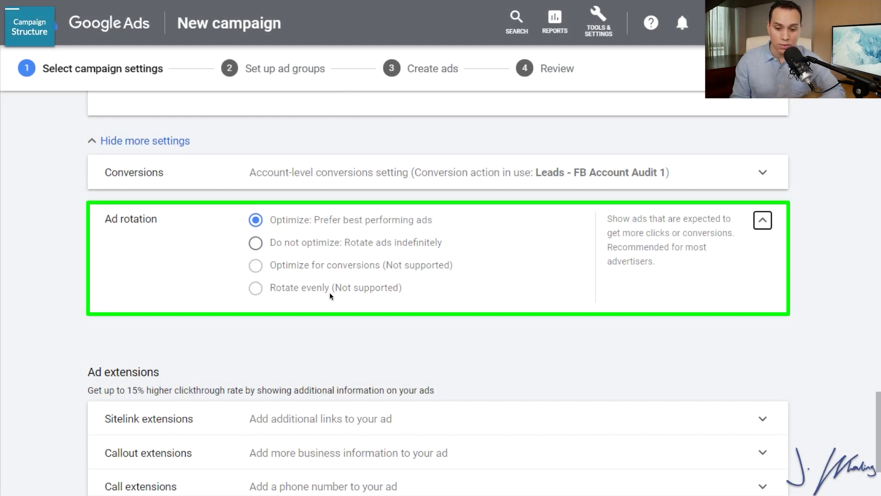
left_click(321, 243)
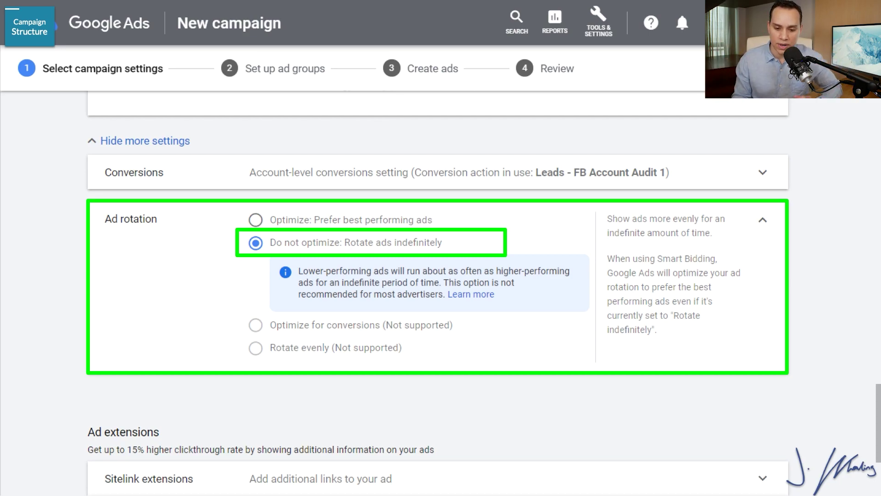
- Save the campaign settings without adding any ad extensions and continue to the ad group setup
scroll(438, 294, "down", 4)
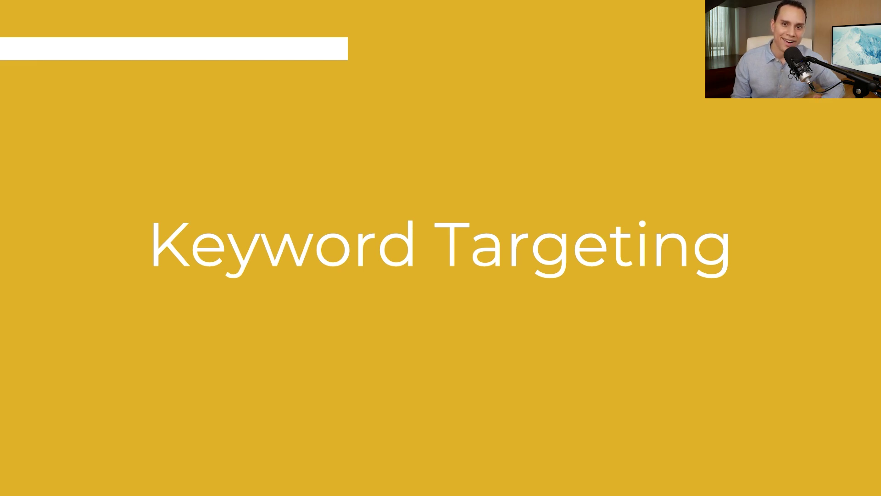
key("Right")
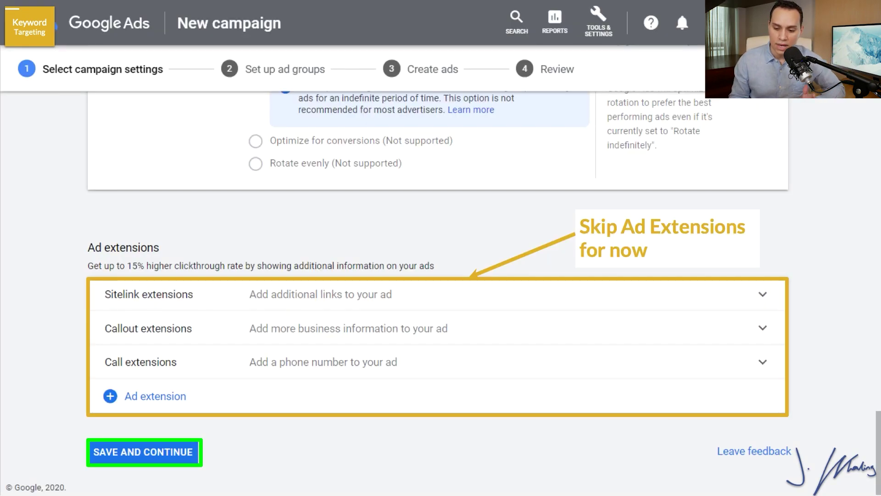
left_click(166, 454)
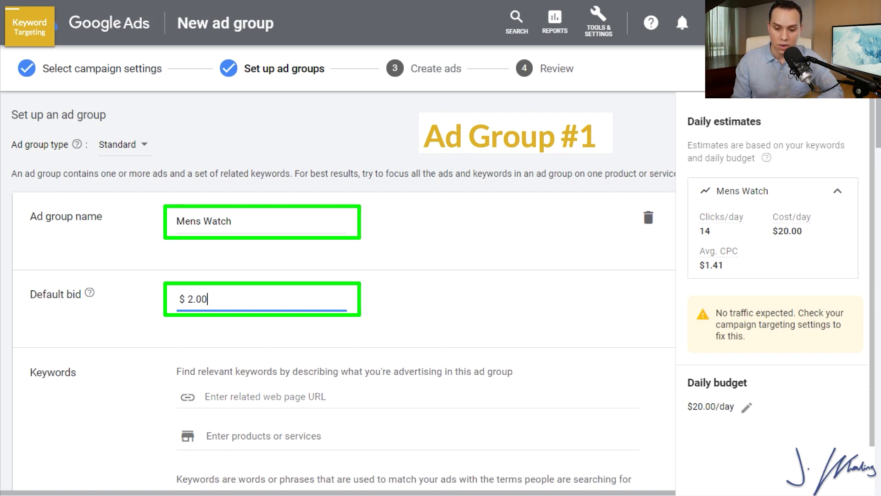
- Enter men's watch keywords in phrase match and exact match for the Mens Watch ad group
scroll(286, 331, "down", 5)
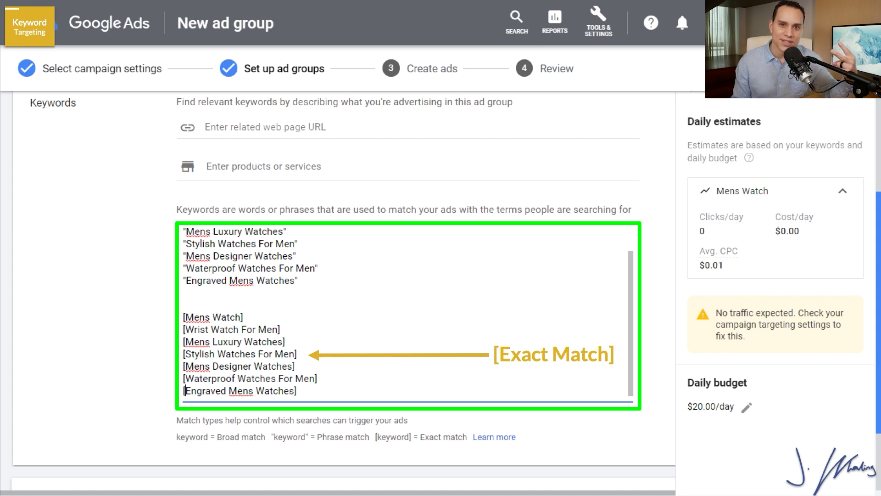
scroll(342, 276, "down", 2)
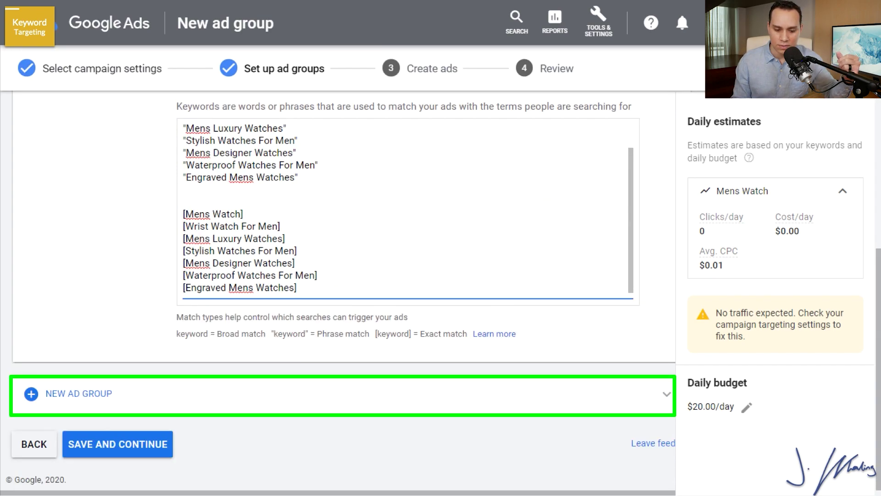
- Add the Mens Watch + Shopper and Mens Watch + Best Under ad groups with phrase- and exact-match keywords, and save to continue to ad creation
left_click(97, 399)
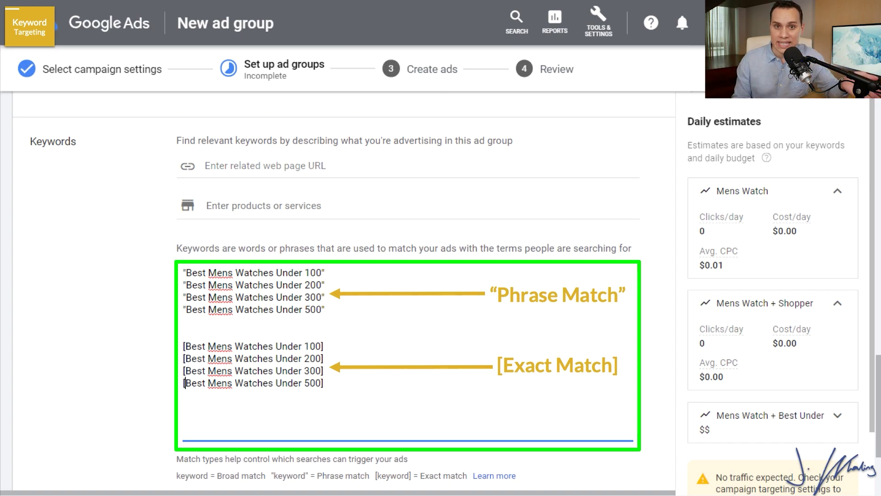
scroll(343, 304, "down", 3)
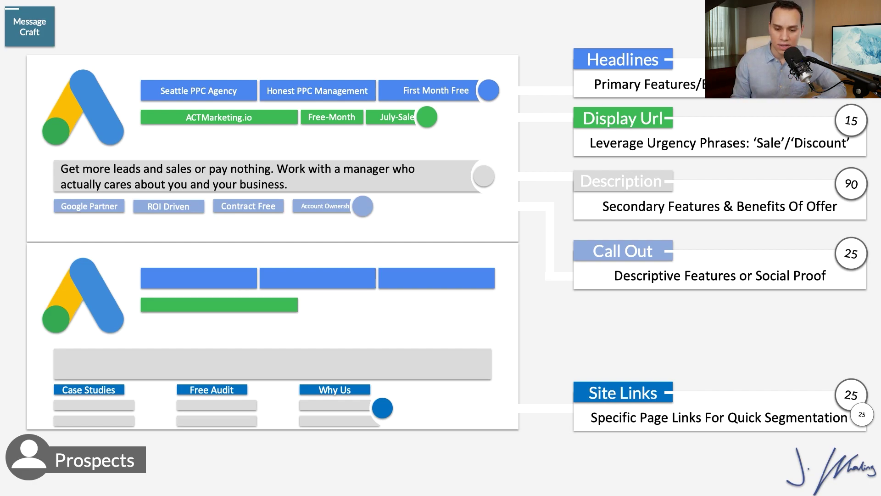
key("Right")
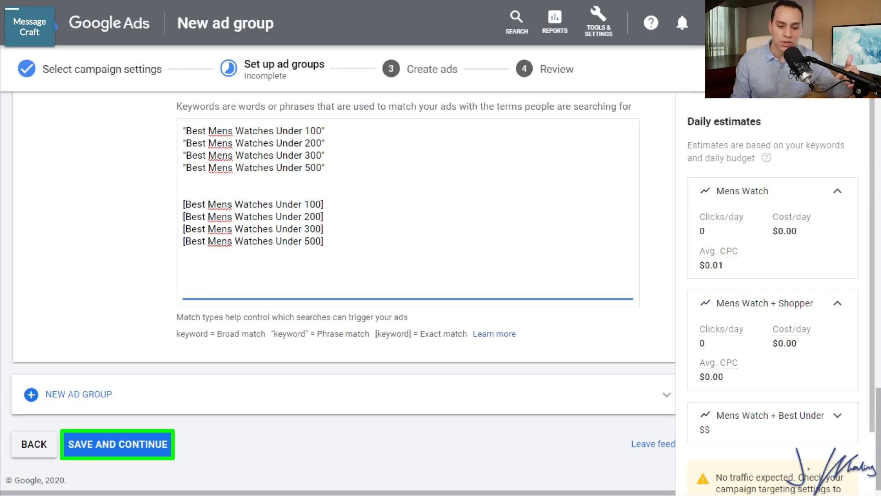
left_click(144, 444)
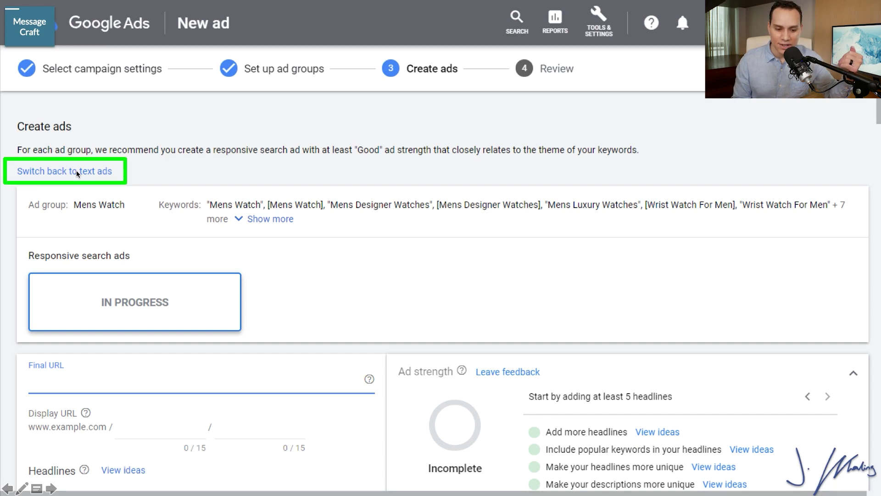
left_click(103, 171)
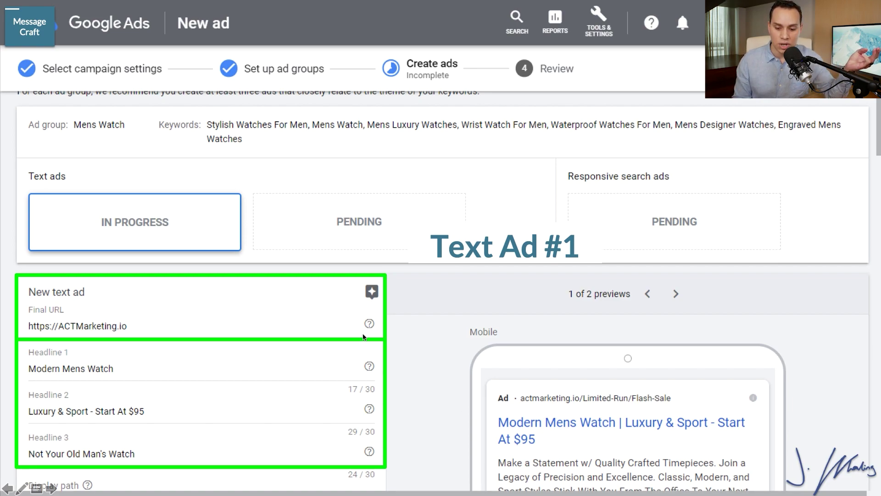
key("ctrl+Tab")
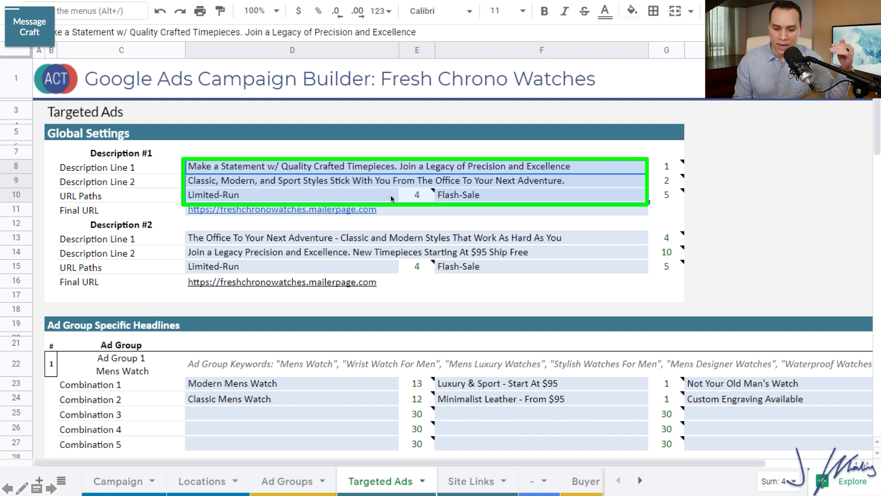
key("ctrl+Tab")
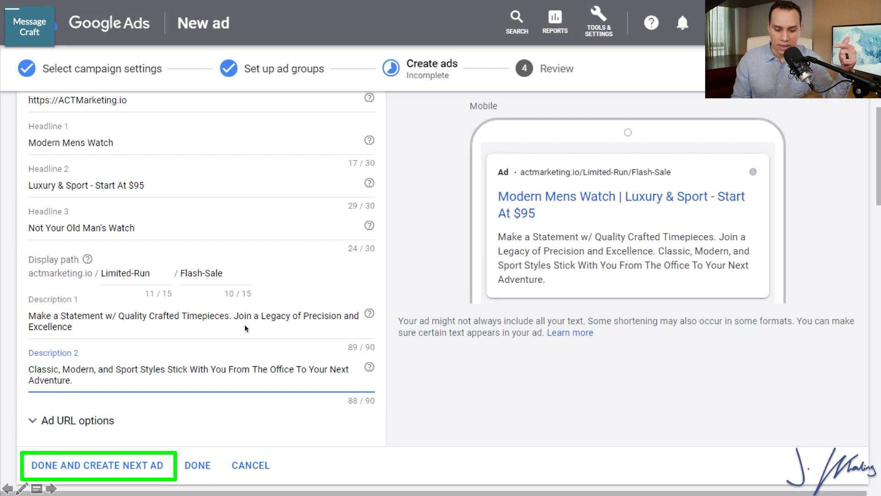
left_click(129, 465)
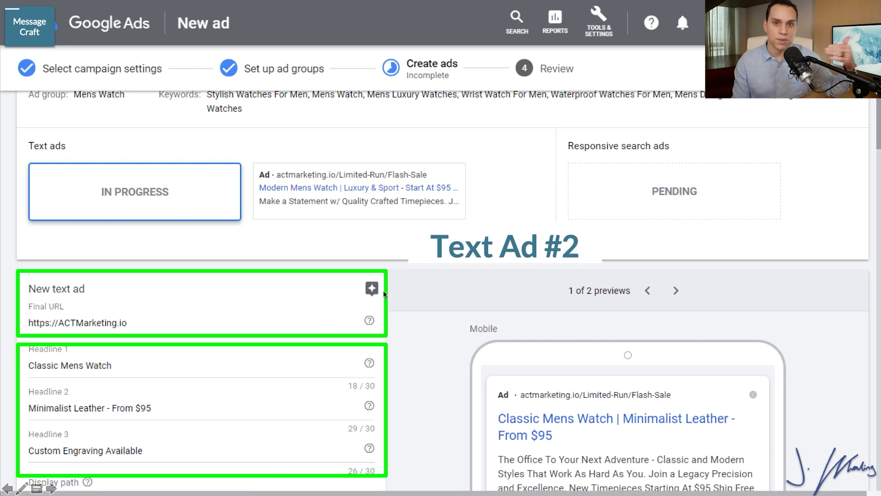
- Complete the second Mens Watch text ad with headlines Classic Mens Watch, Minimalist Leather - From $95 and Custom Engraving Available
scroll(383, 294, "down", 6)
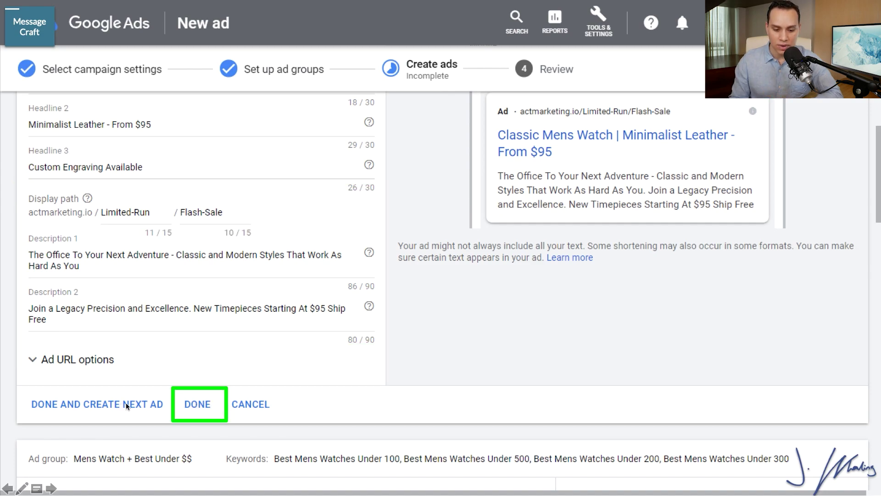
left_click(198, 404)
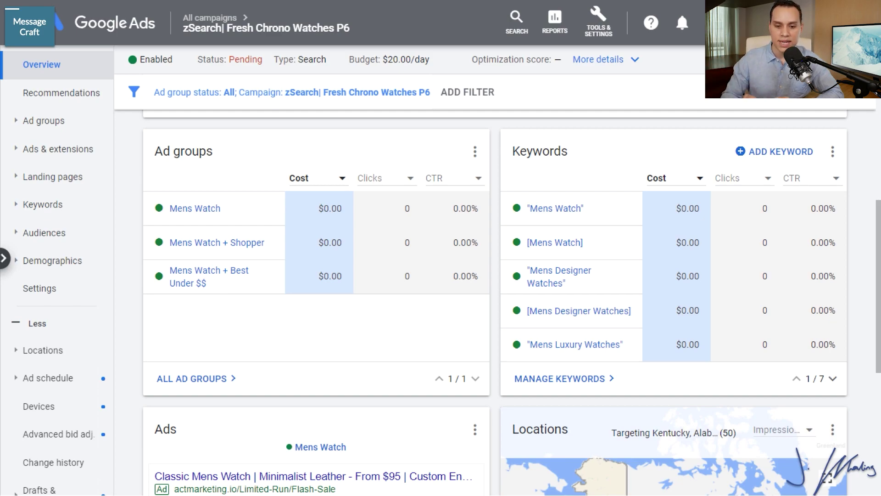
- Review the new campaign's overview and its entry in the campaign list, and open its ad groups
scroll(495, 252, "down", 6)
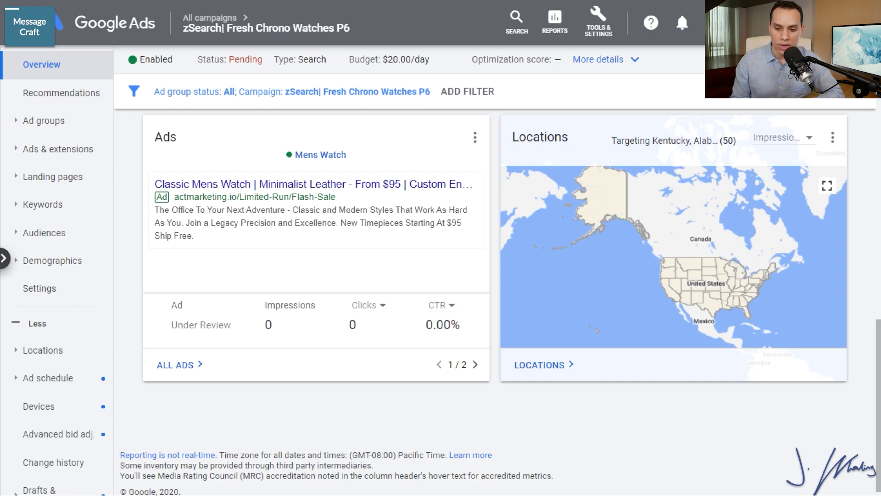
left_click(213, 21)
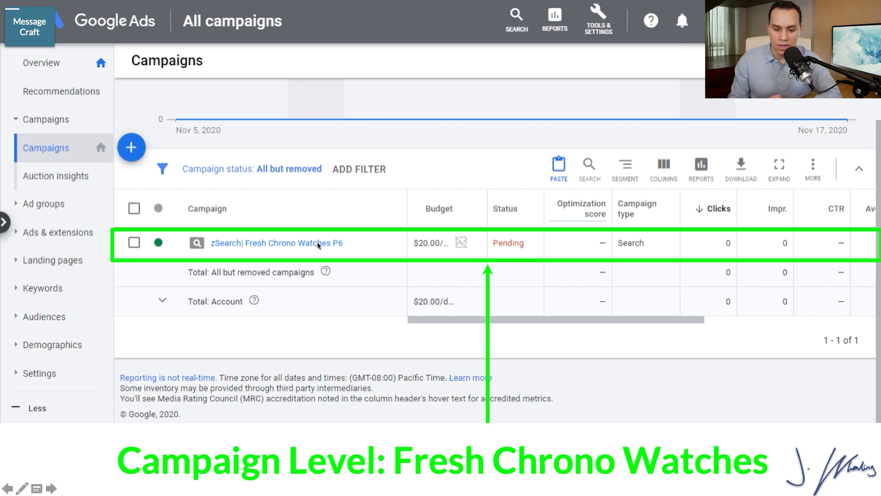
left_click(251, 241)
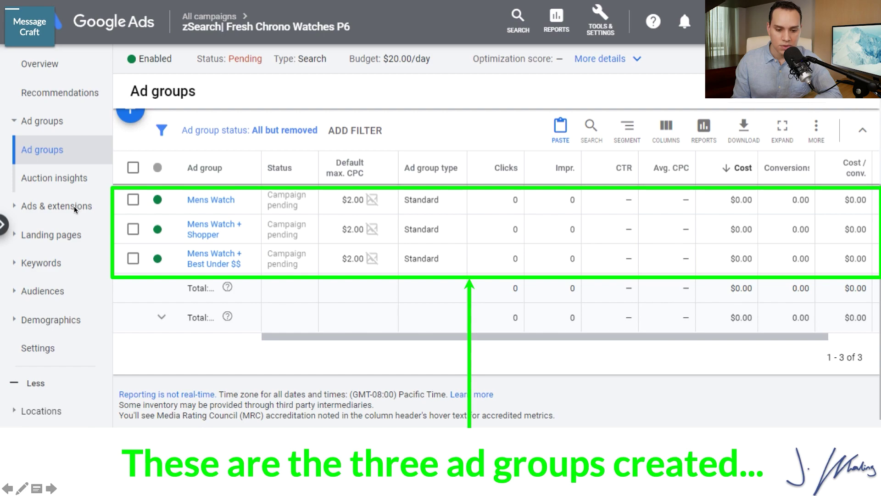
- Copy the two Mens Watch text ads into the Mens Watch + Best Under $$ and Mens Watch + Shopper ad groups
left_click(100, 207)
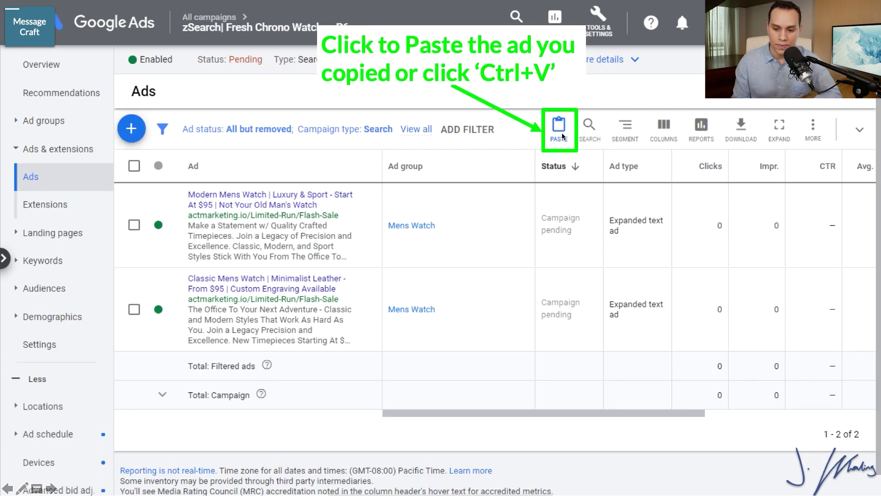
left_click(562, 133)
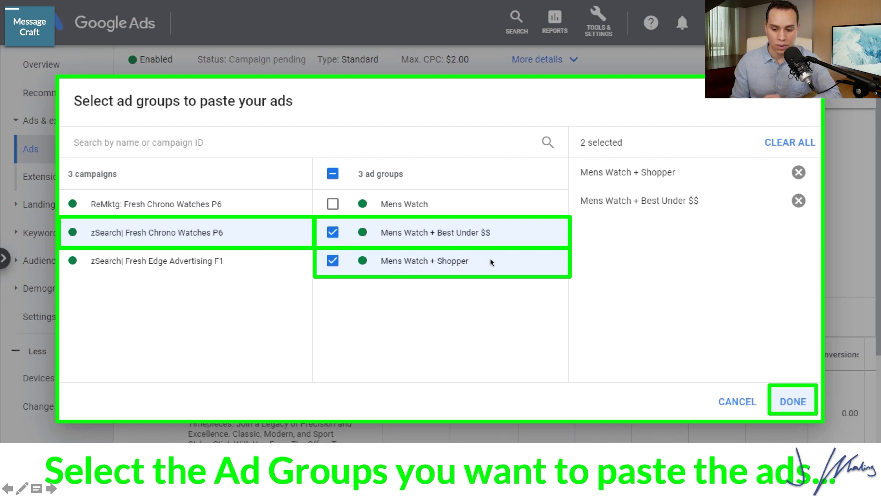
left_click(796, 398)
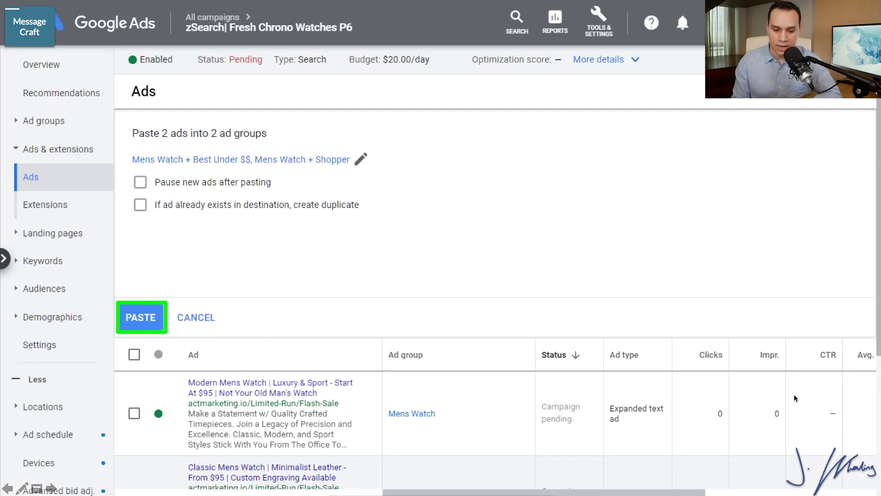
left_click(149, 318)
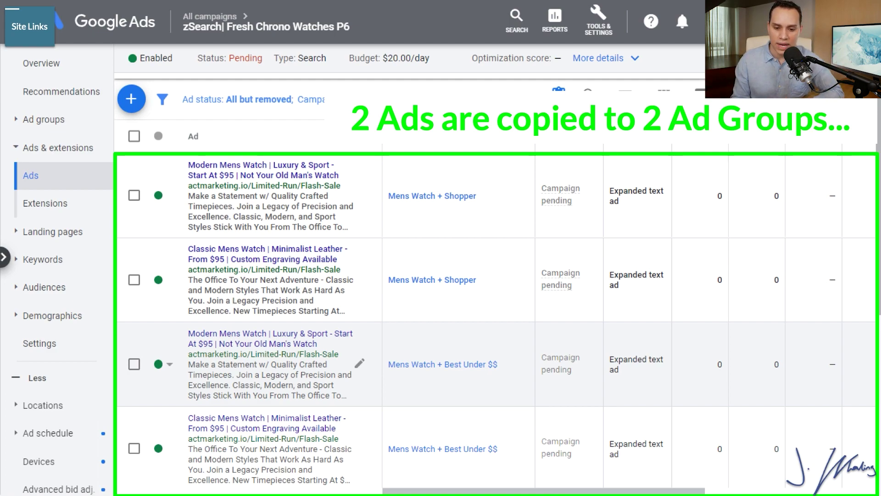
- Start a new sitelink extension at campaign level for the zSearch| Fresh Chrono Watches P6 campaign
left_click(226, 16)
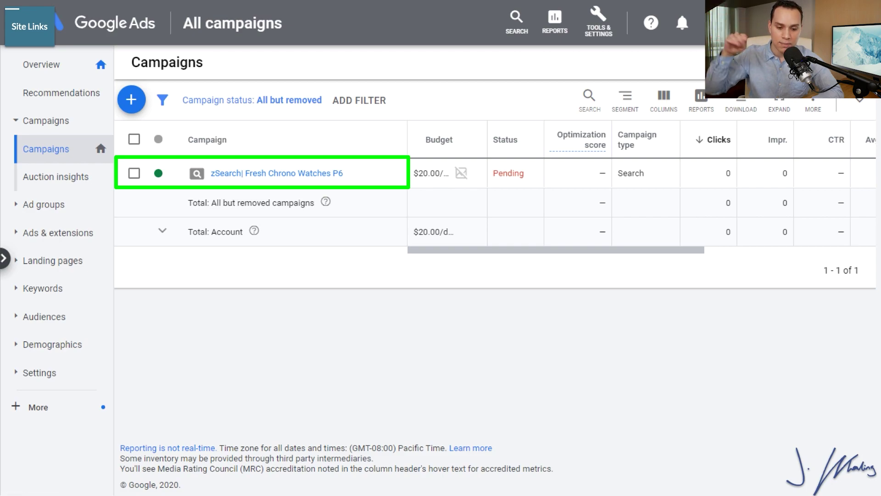
left_click(65, 234)
left_click(95, 262)
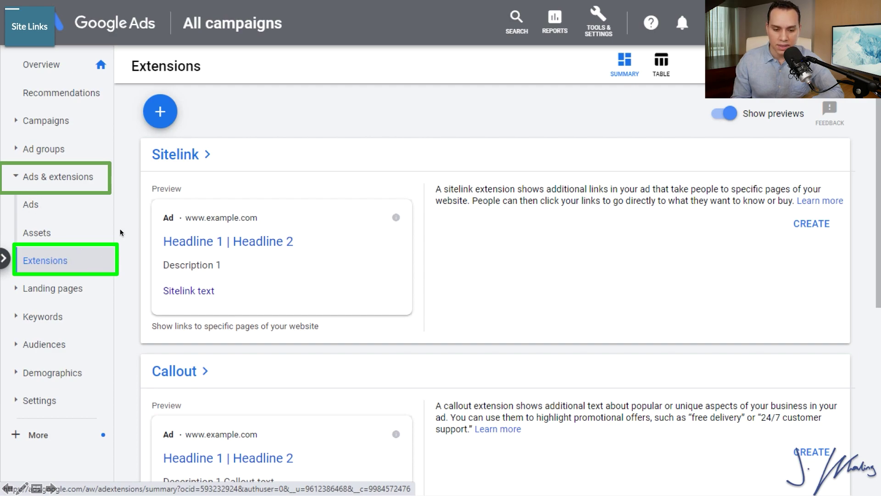
left_click(162, 111)
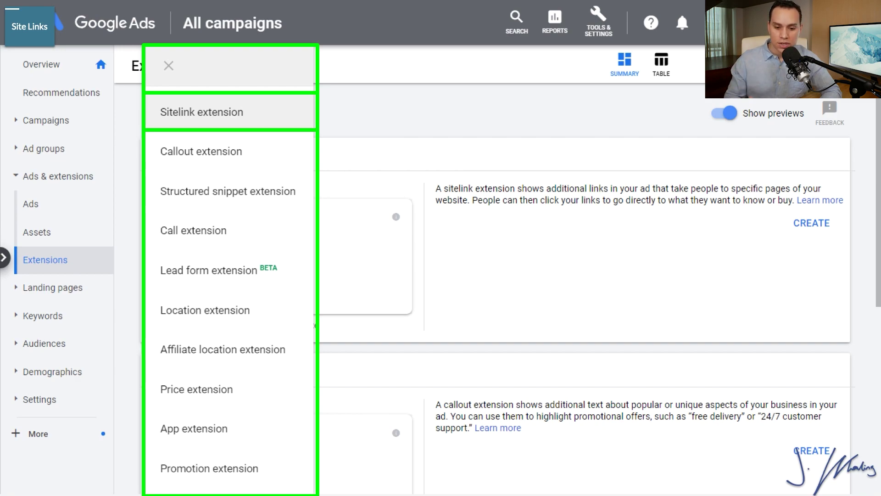
left_click(222, 117)
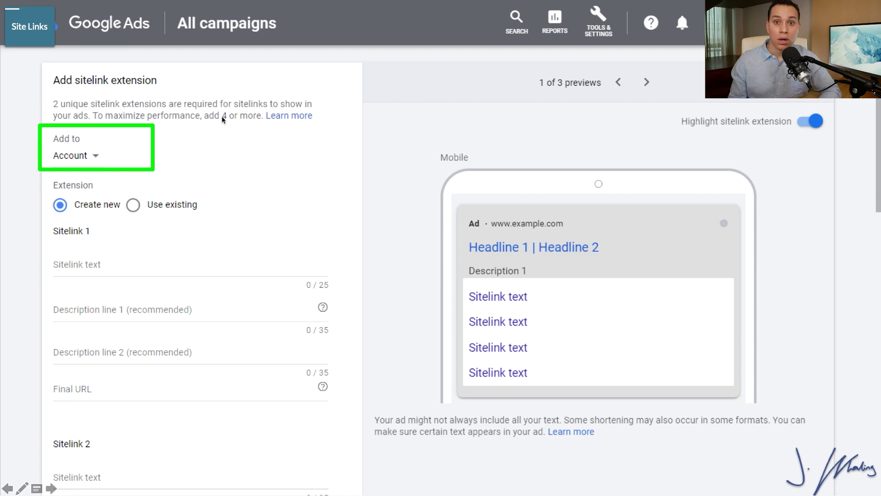
left_click(94, 158)
left_click(93, 196)
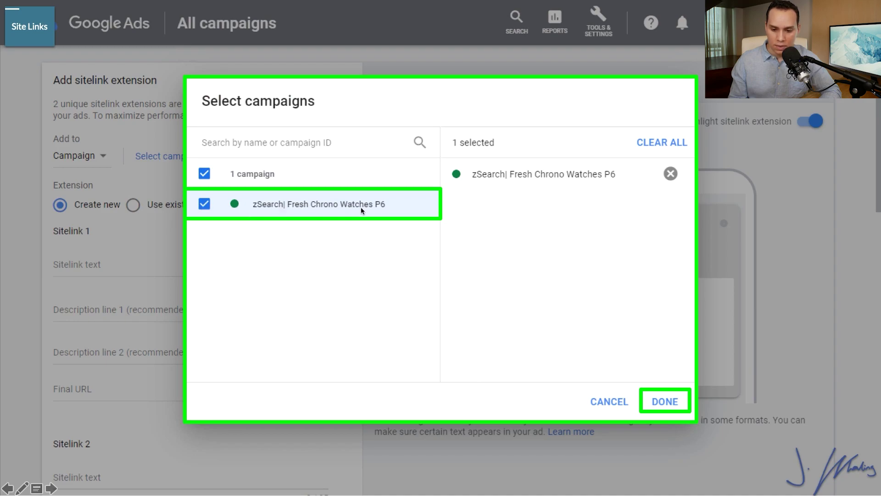
left_click(666, 402)
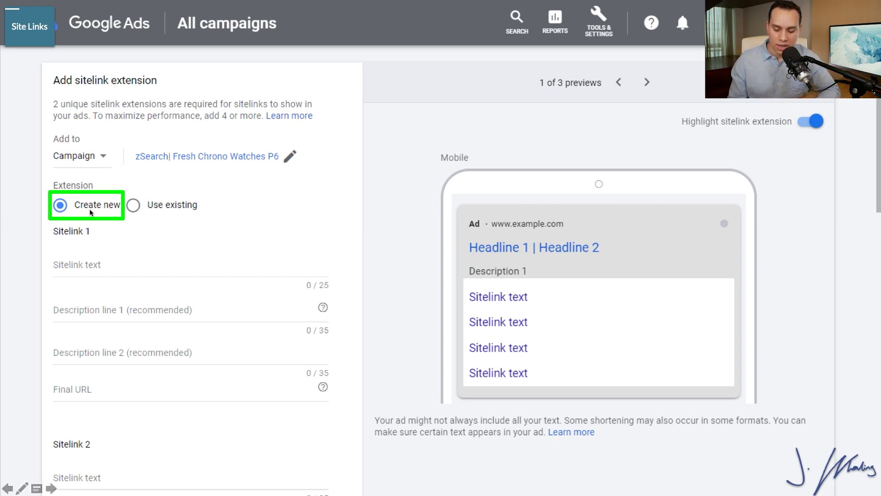
- Fill in the sitelinks Custom Engraving, Limited Run Collection, 2021 Watch Style Guide and Chrono Black Collection from the planning sheet, and save them
key("Right")
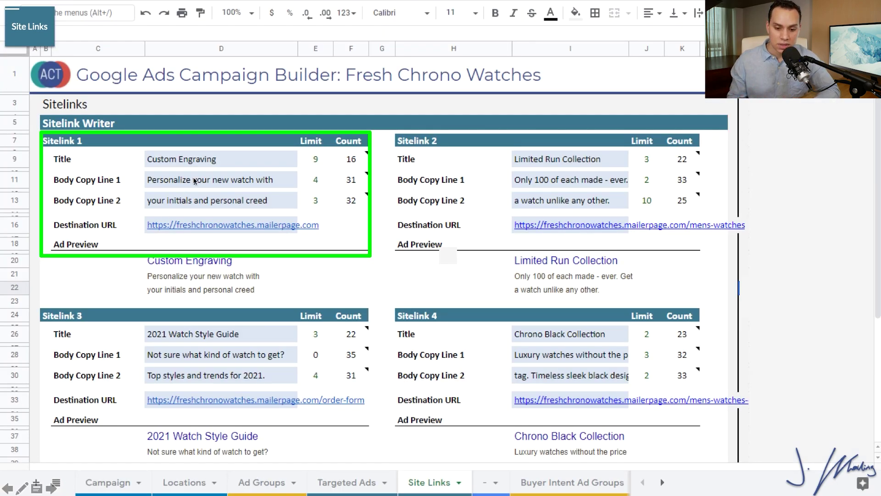
key("Right")
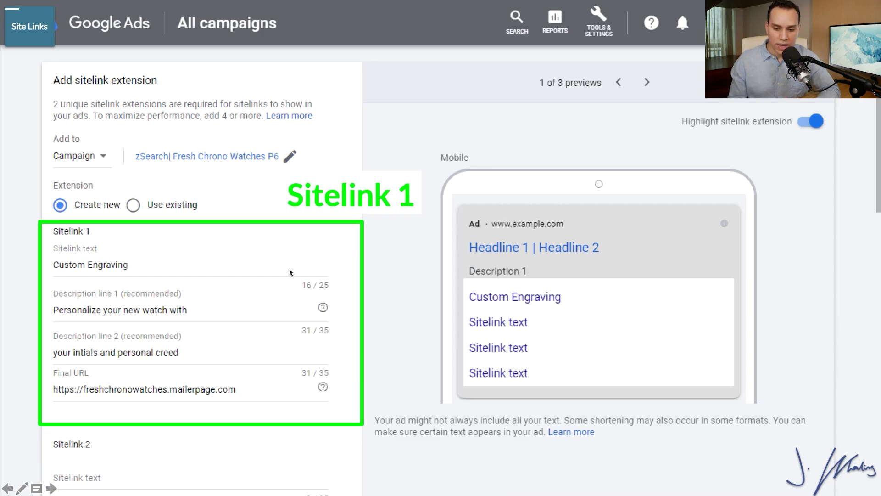
key("Right")
key("Right")
key("Right")
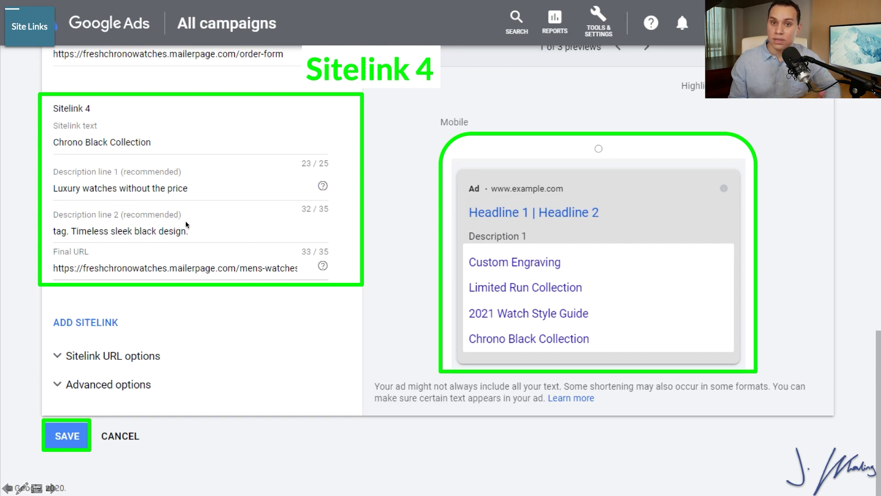
left_click(77, 441)
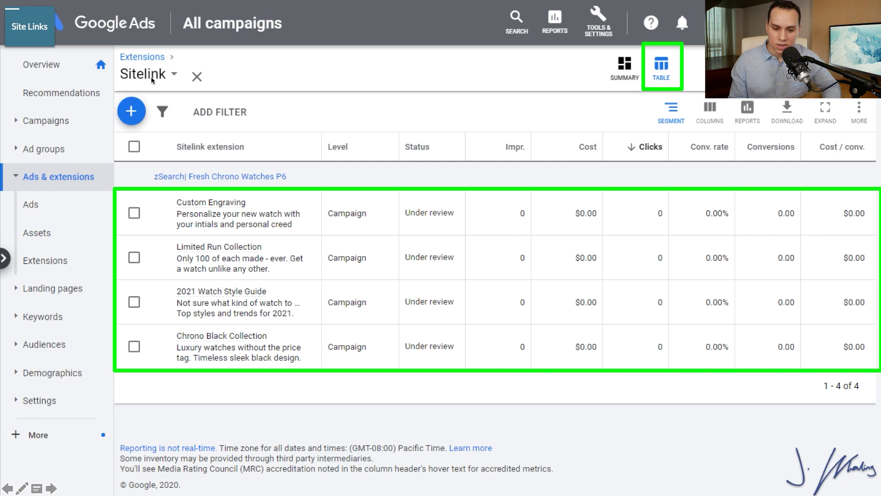
- Review the saved sitelinks in both the table view and the summary view of the extensions
left_click(662, 69)
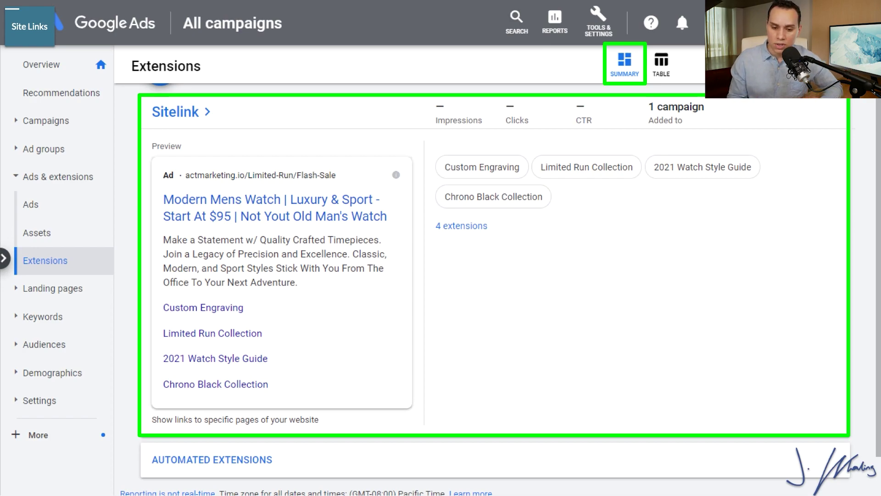
key("Right")
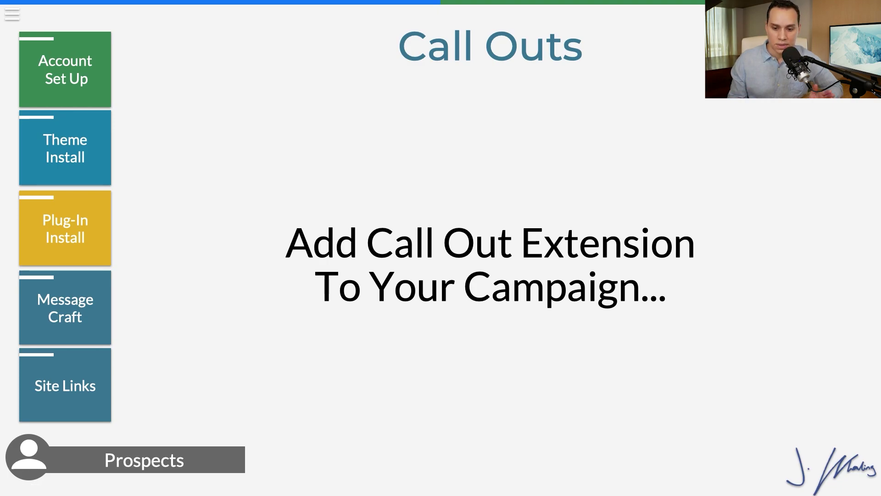
key("Left")
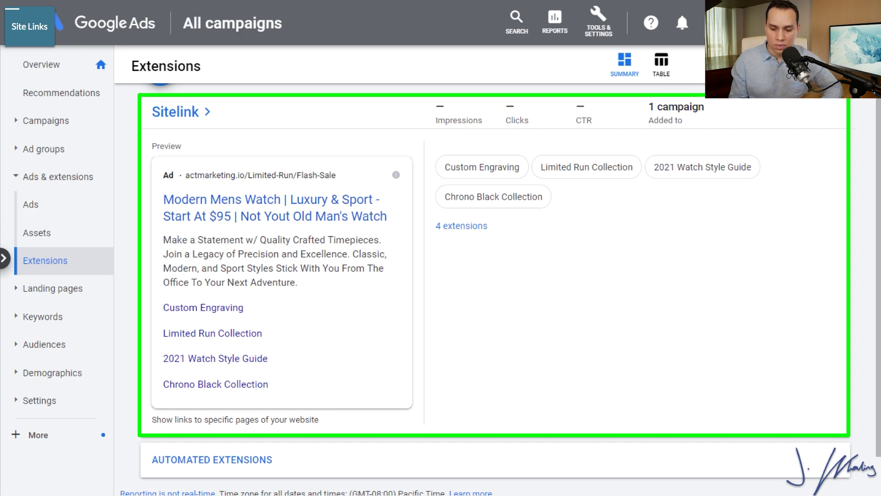
key("Left")
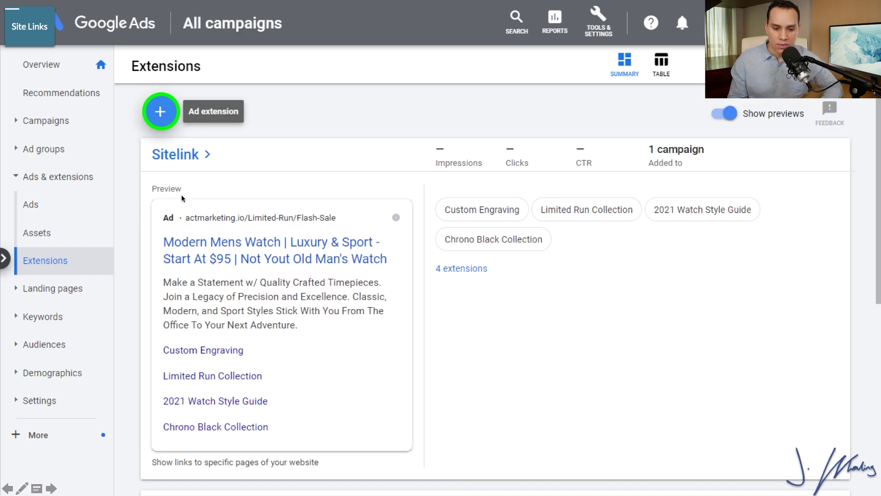
- Start a new callout extension at campaign level for the zSearch| Fresh Chrono Watches P6 campaign
left_click(161, 110)
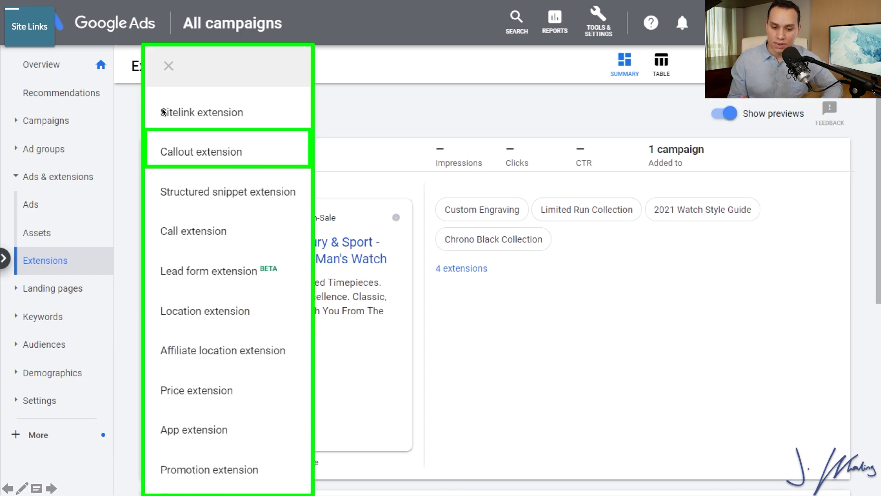
left_click(255, 155)
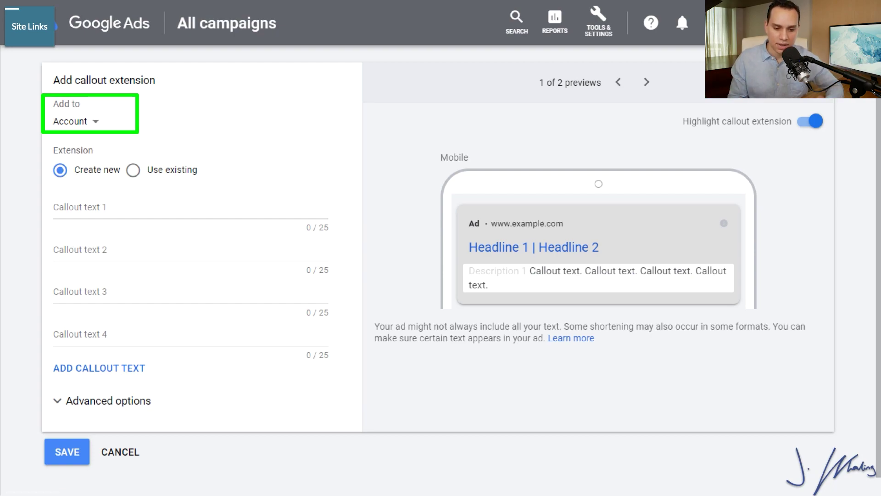
left_click(95, 121)
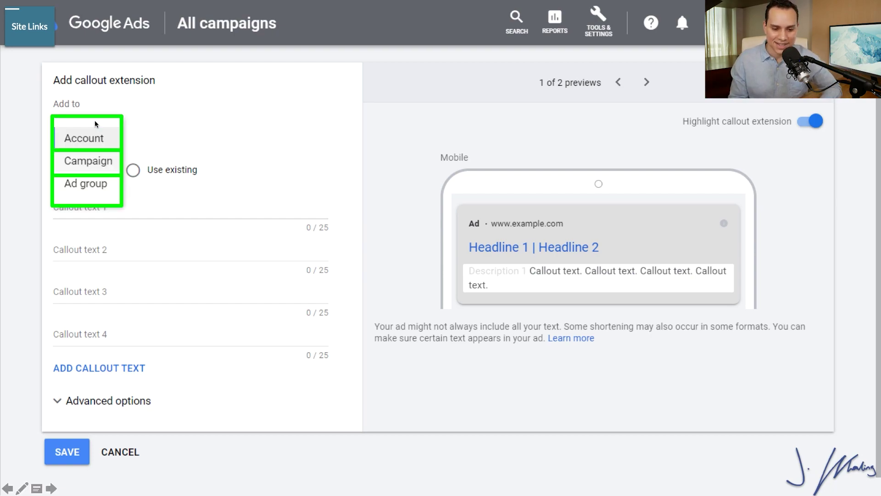
left_click(81, 160)
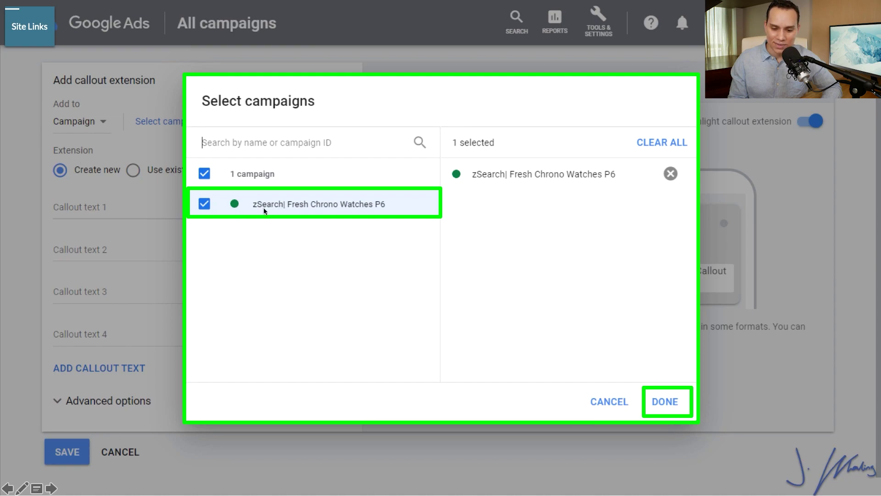
left_click(671, 404)
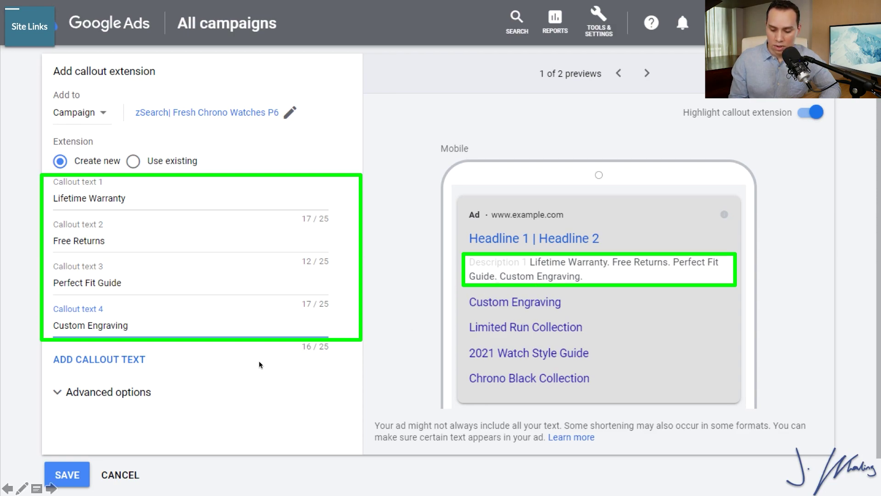
- Complete the callouts Lifetime Warranty, Free Returns, Perfect Fit Guide, Custom Engraving, 3 - Day Shipping and Gift Wrapping, and save the extension
left_click(96, 359)
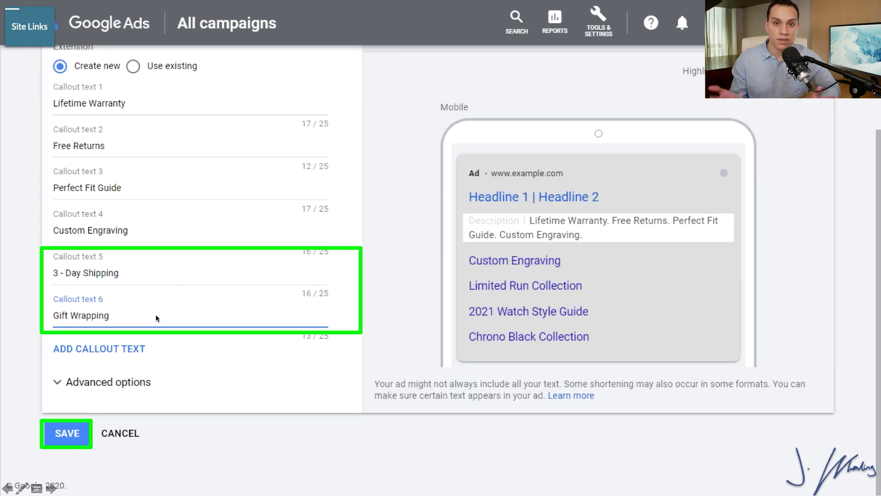
left_click(68, 433)
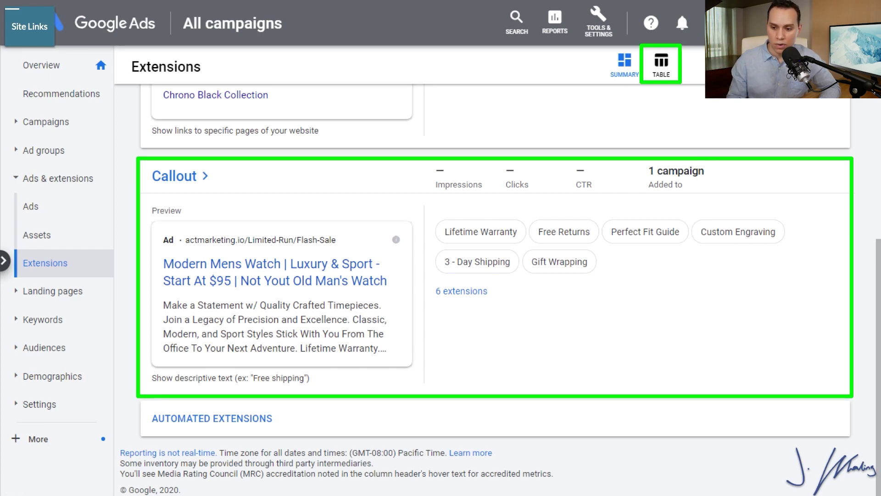
- Review the saved callouts in the table view and close the callout list
left_click(664, 68)
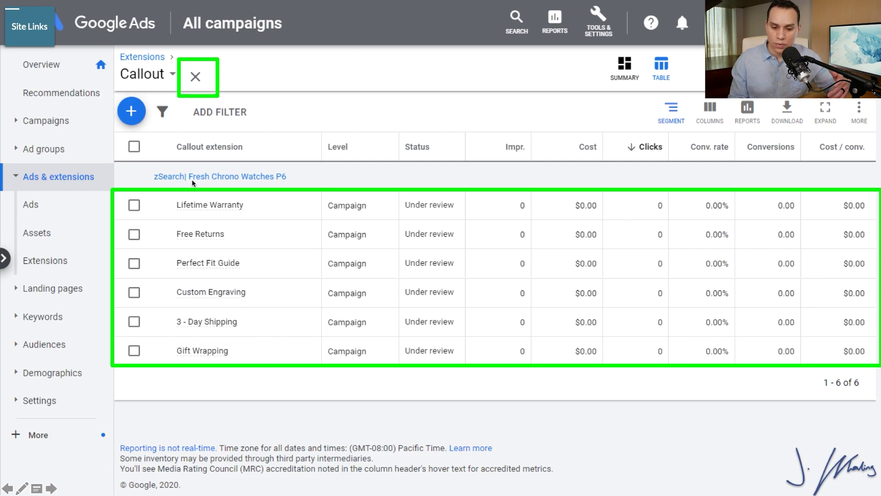
left_click(201, 83)
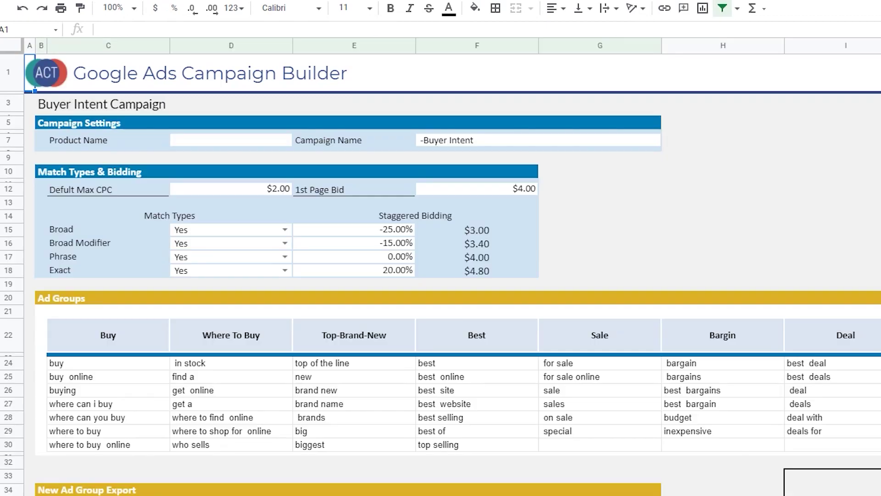
- Move from the Buyer Intent Campaign sheet to the next sheet of the Google Ads Campaign Builder spreadsheet
key("ctrl+Page_Down")
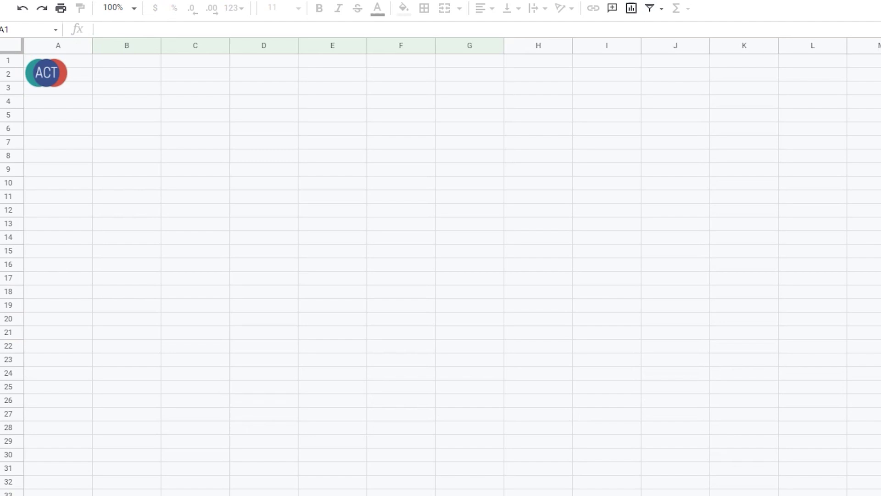